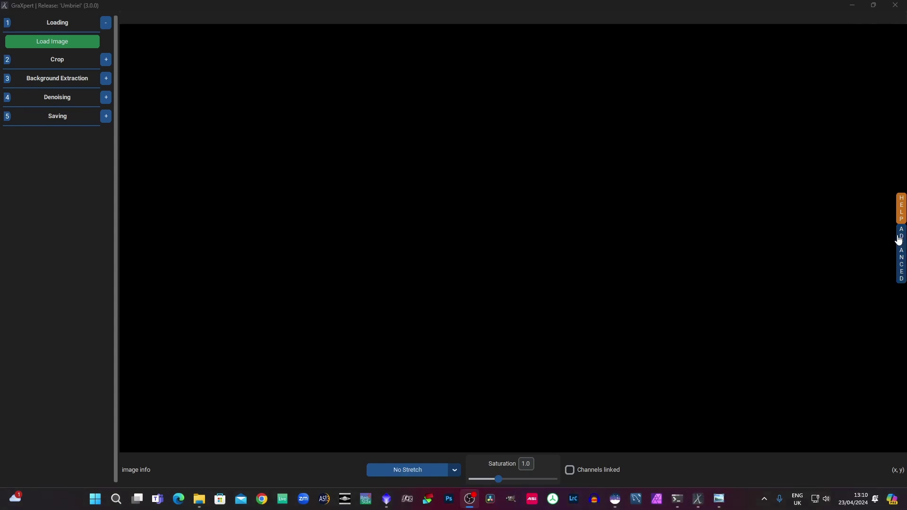
# Load the M51.fit image into GraXpert
pyautogui.click(48, 41)
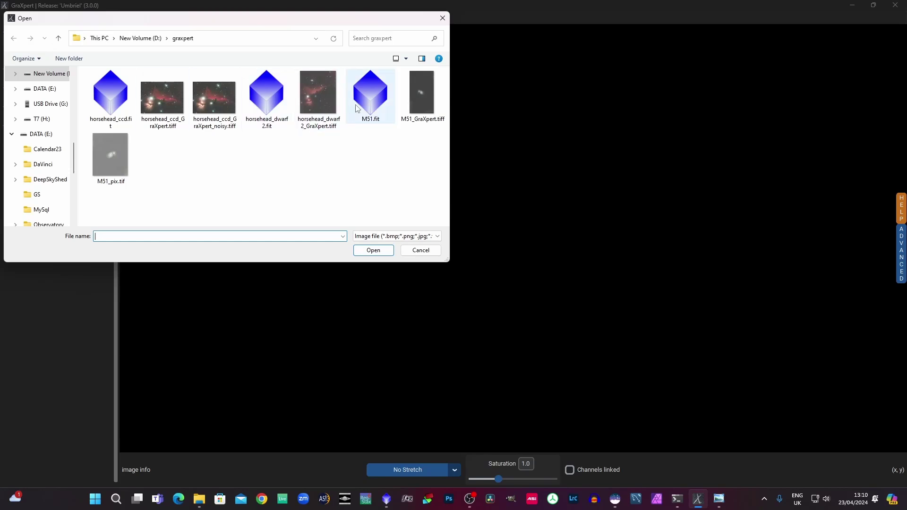
pyautogui.click(373, 103)
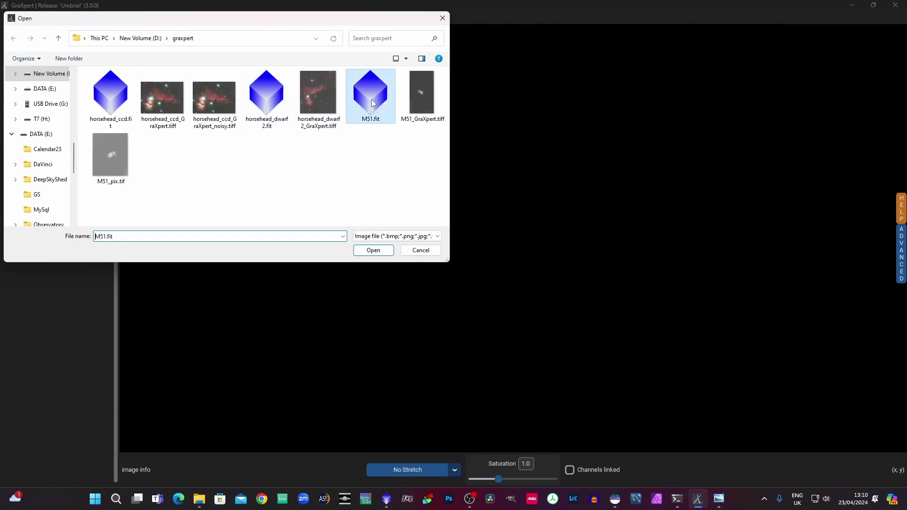
pyautogui.click(417, 252)
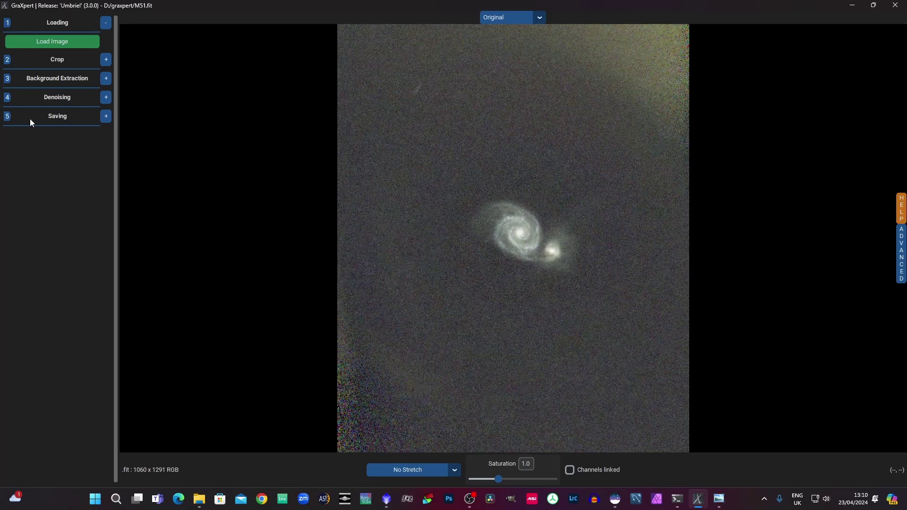
# Subtract the M51 background gradient using AI background extraction
pyautogui.click(104, 79)
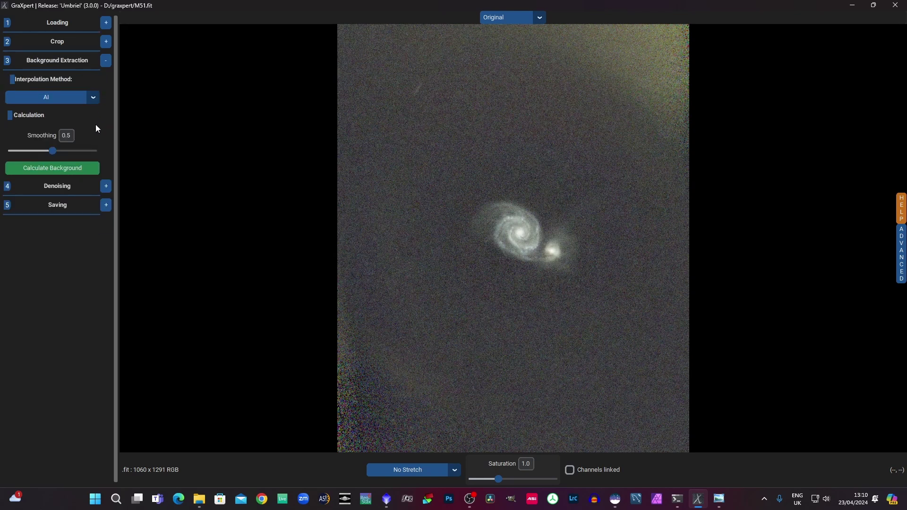
pyautogui.click(63, 173)
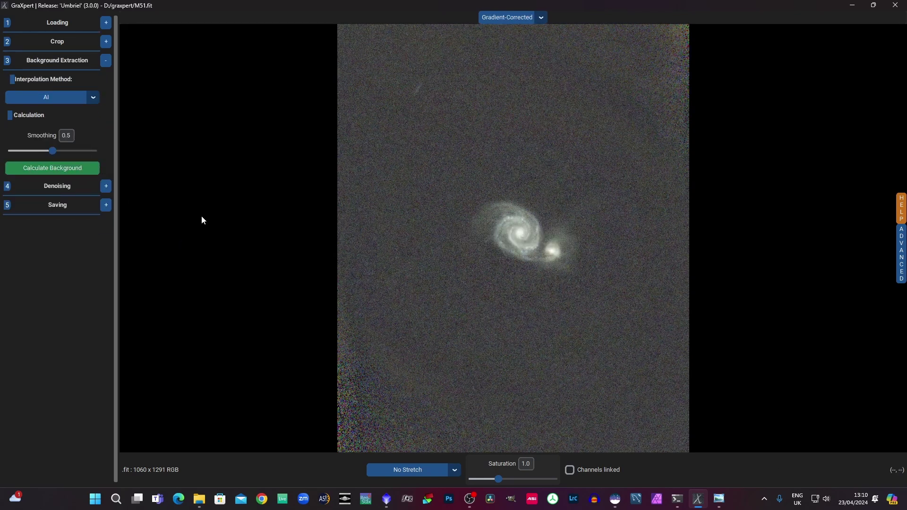
pyautogui.click(104, 186)
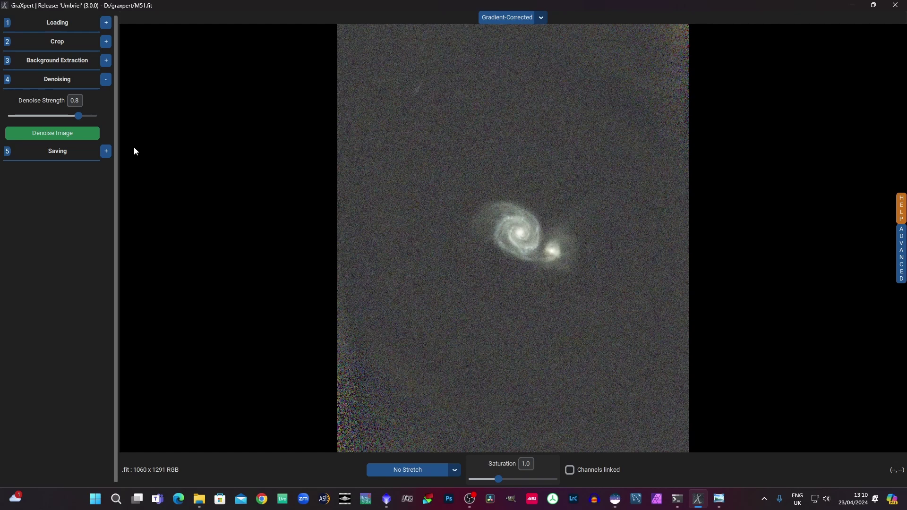
# AI-denoise M51 at strength 0.8, flip between Gradient-Corrected and Denoised, ending on Denoised
pyautogui.click(61, 133)
pyautogui.click(539, 18)
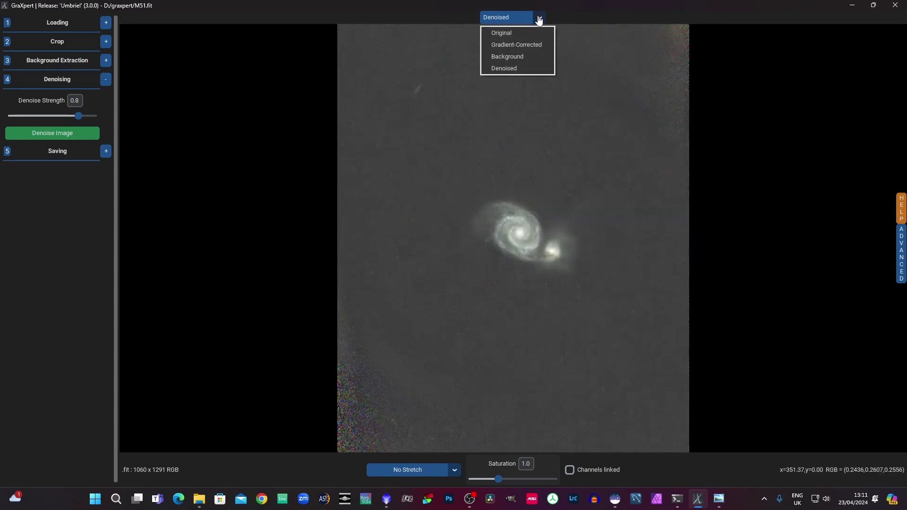
pyautogui.click(524, 47)
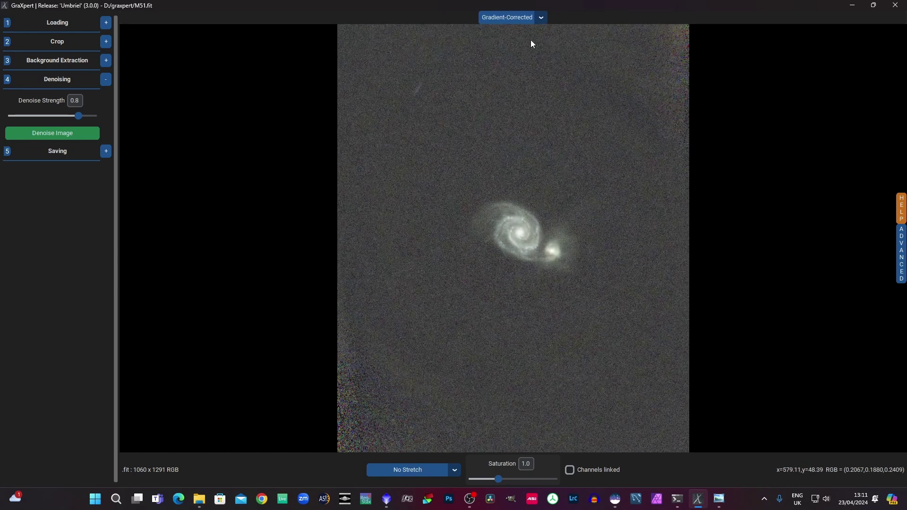
pyautogui.click(542, 17)
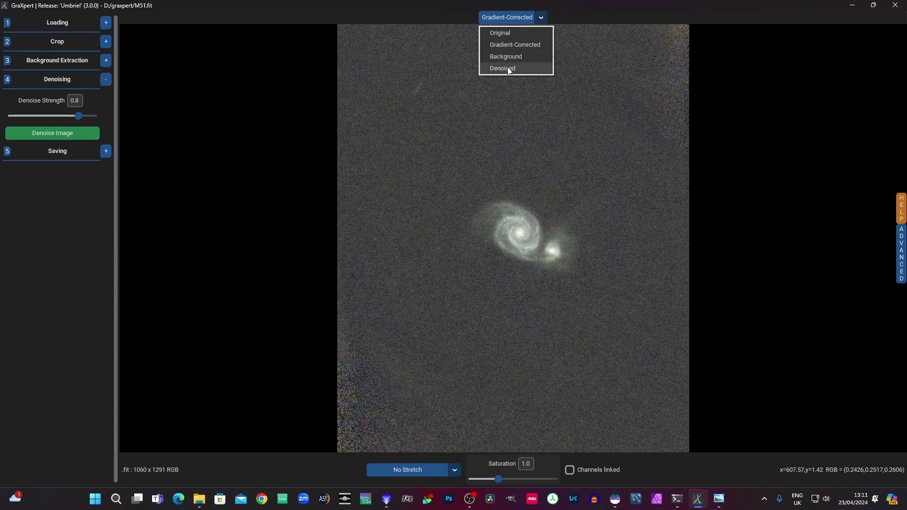
pyautogui.click(509, 69)
pyautogui.click(540, 17)
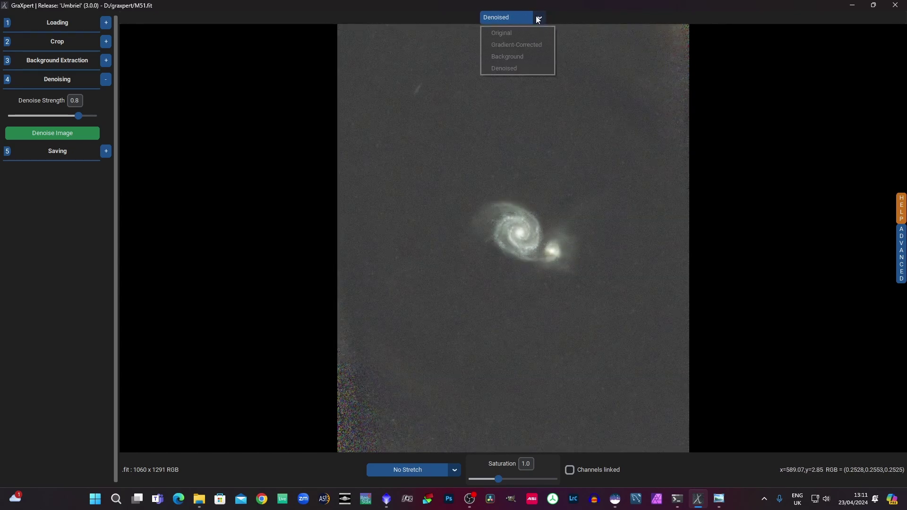
pyautogui.click(518, 45)
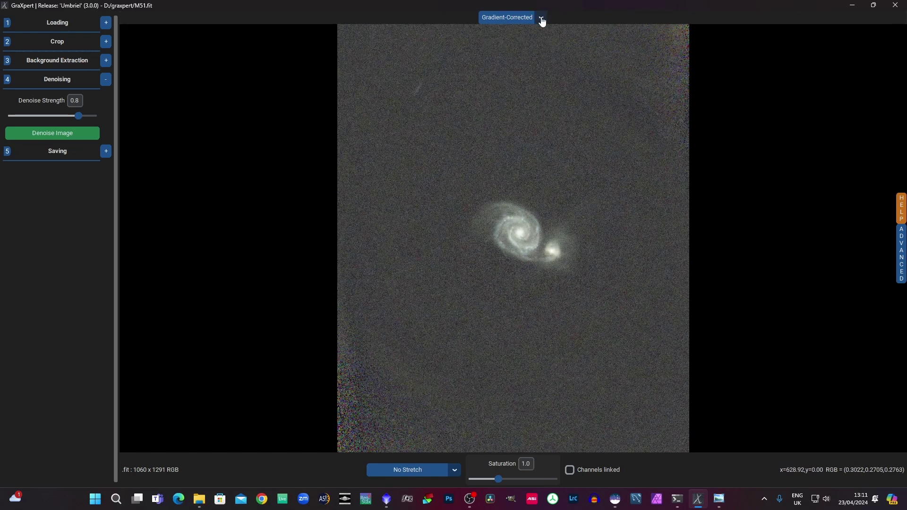
pyautogui.click(541, 17)
pyautogui.click(503, 70)
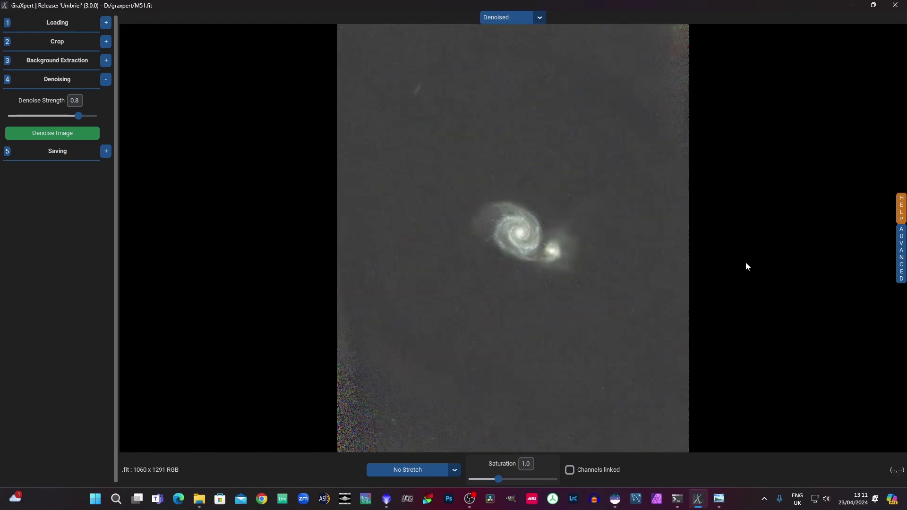
# Zoom onto the M51 galaxies and compare Gradient-Corrected against Denoised, ending on Denoised
pyautogui.scroll(5, 746, 263)
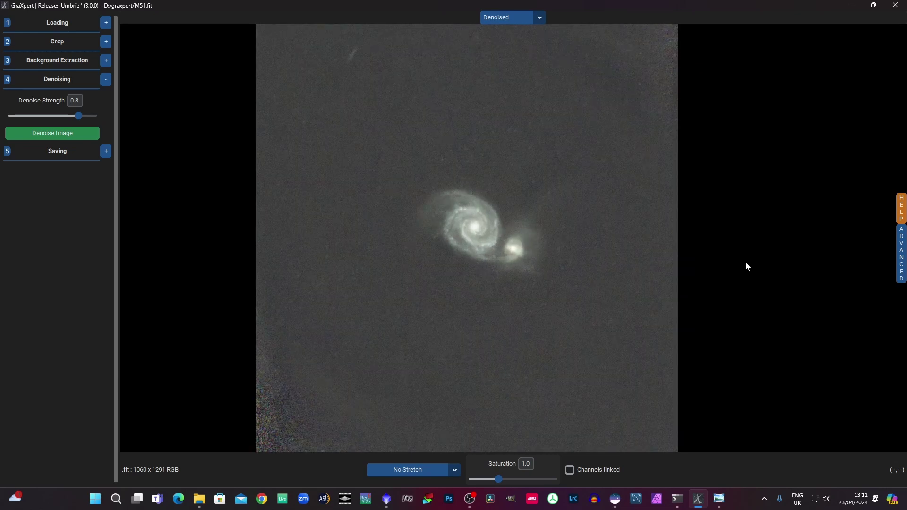
pyautogui.moveTo(418, 218); pyautogui.dragTo(716, 278)
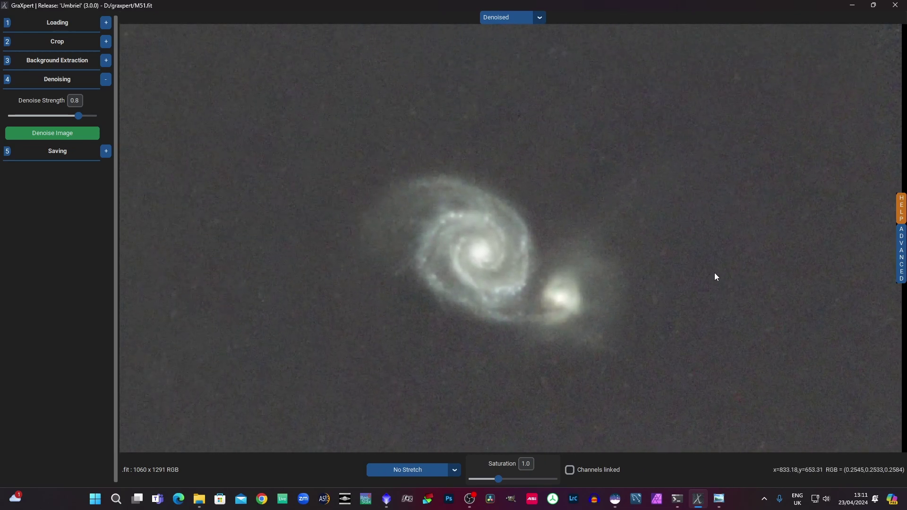
pyautogui.click(540, 18)
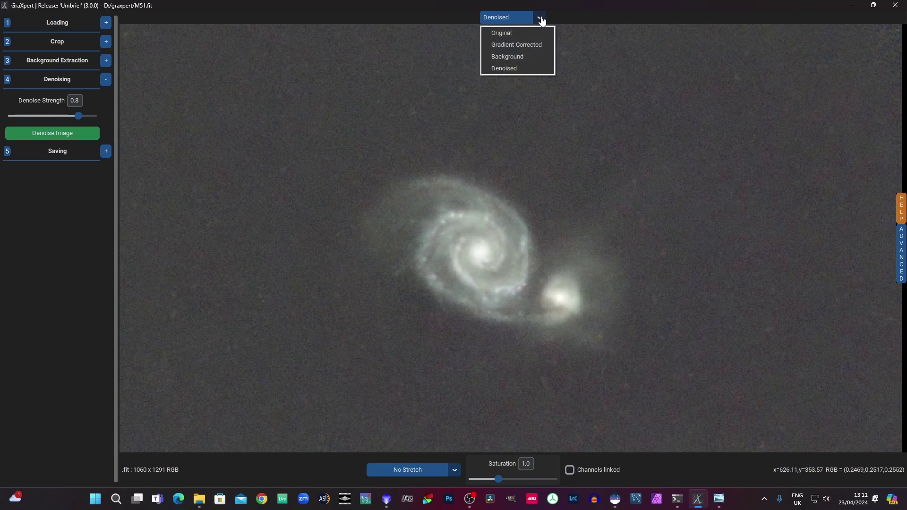
pyautogui.click(524, 44)
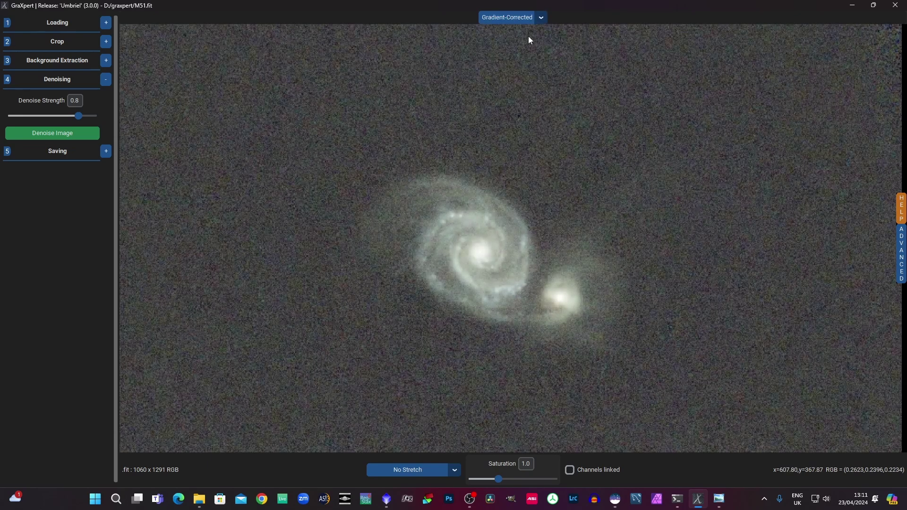
pyautogui.click(538, 18)
pyautogui.click(513, 69)
pyautogui.click(540, 19)
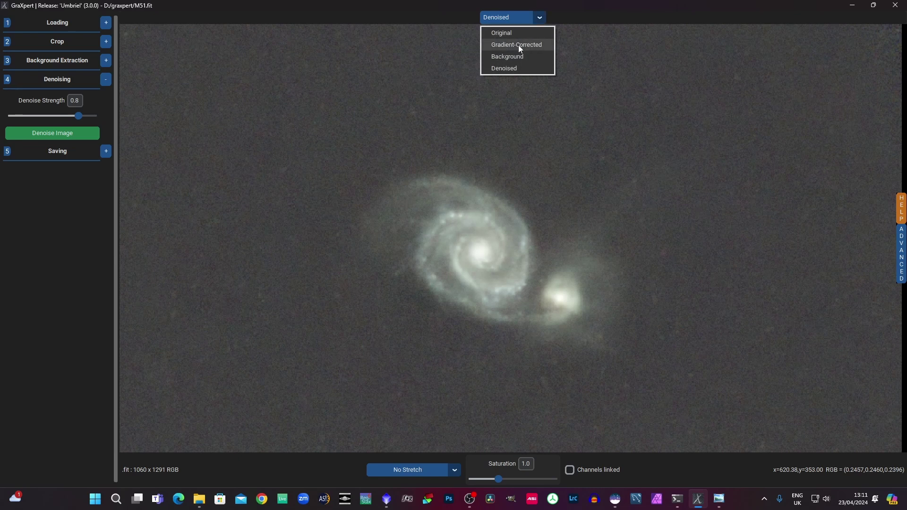
pyautogui.click(518, 45)
pyautogui.click(539, 18)
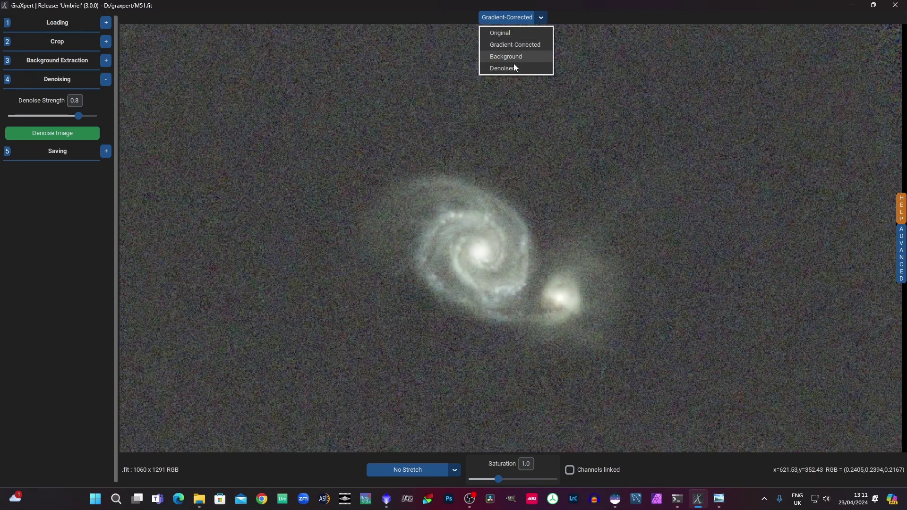
pyautogui.click(508, 68)
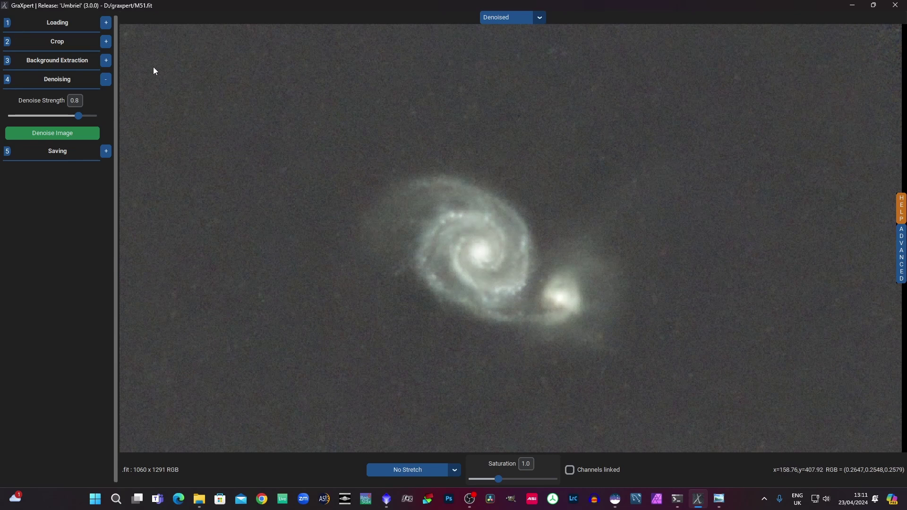
# Load horsehead_dwarf2.fit in place of M51.fit
pyautogui.click(105, 23)
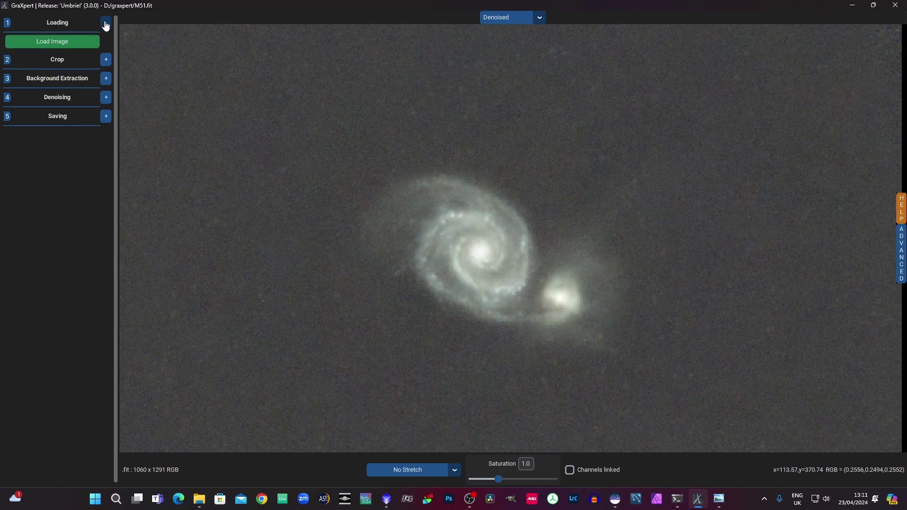
pyautogui.click(70, 45)
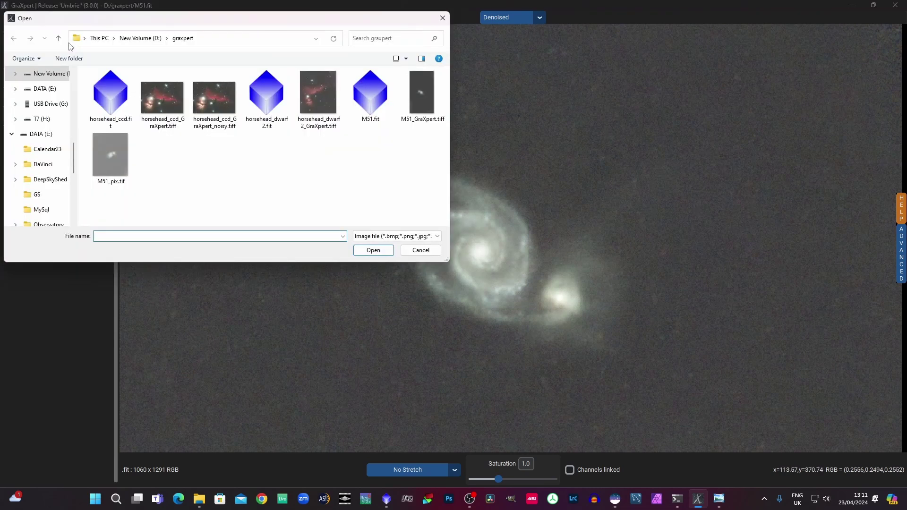
pyautogui.click(265, 93)
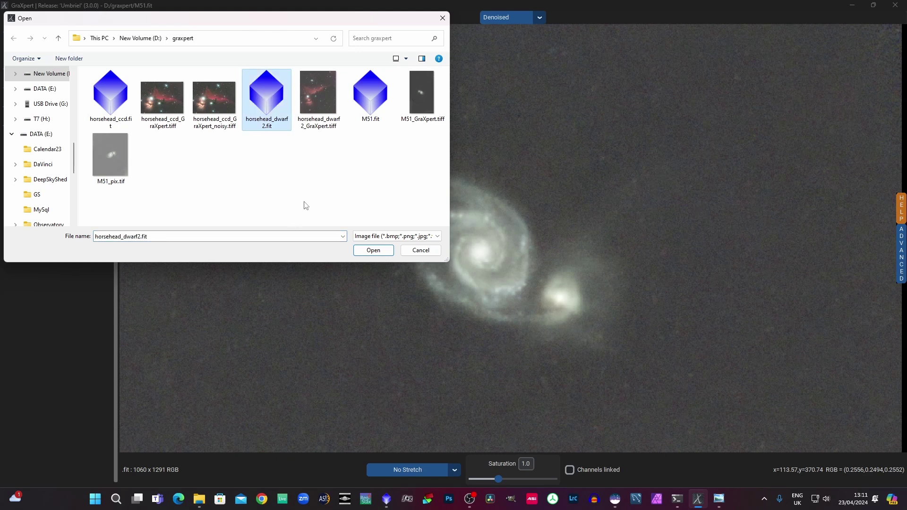
pyautogui.click(374, 250)
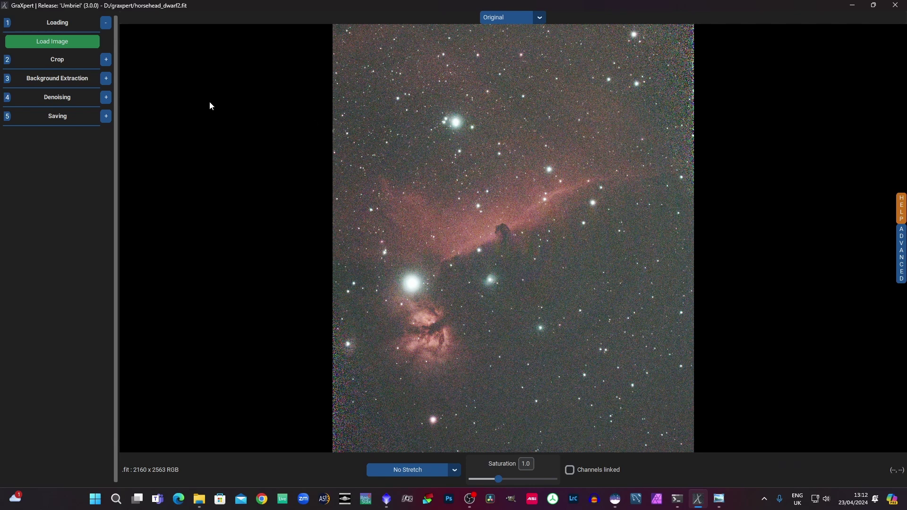
pyautogui.click(106, 81)
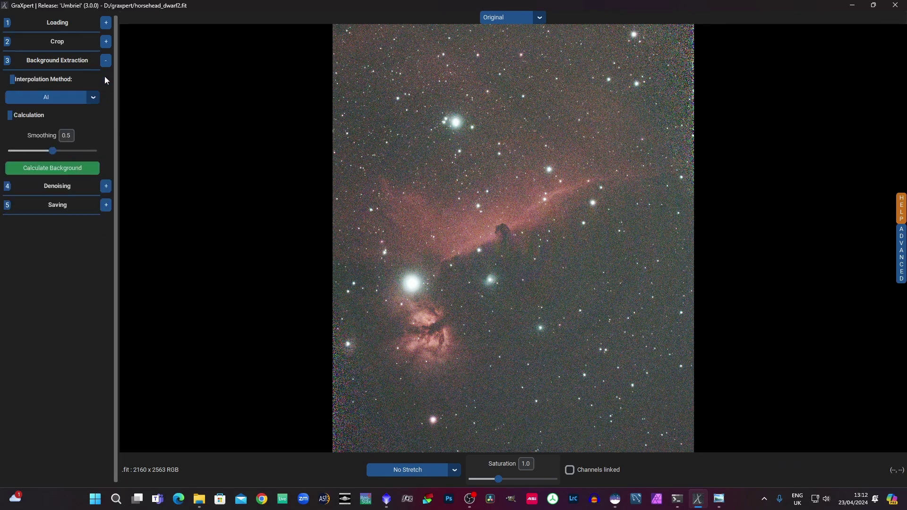
# Subtract the Horsehead background gradient, then AI-denoise the image at strength 0.8
pyautogui.click(57, 171)
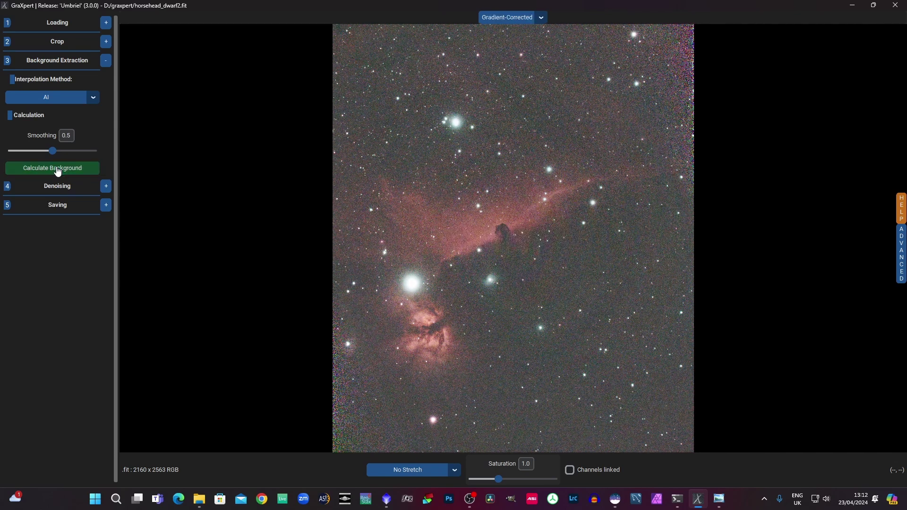
pyautogui.click(106, 186)
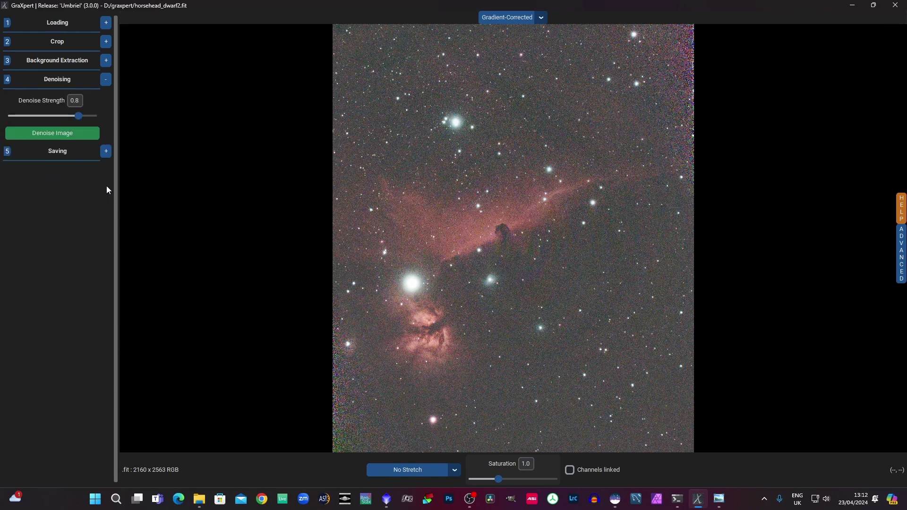
pyautogui.click(63, 137)
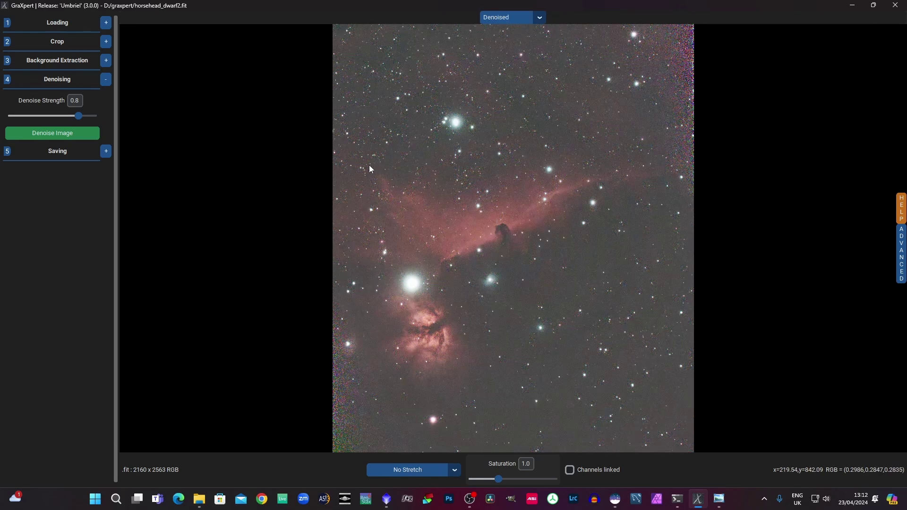
# Flip the full Horsehead frame between Gradient-Corrected and Denoised, ending on Denoised
pyautogui.click(540, 19)
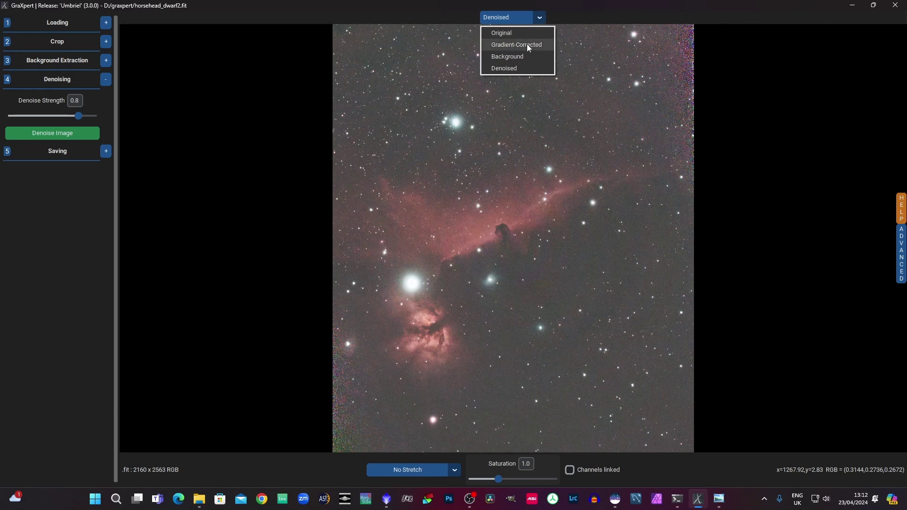
pyautogui.click(528, 45)
pyautogui.click(542, 18)
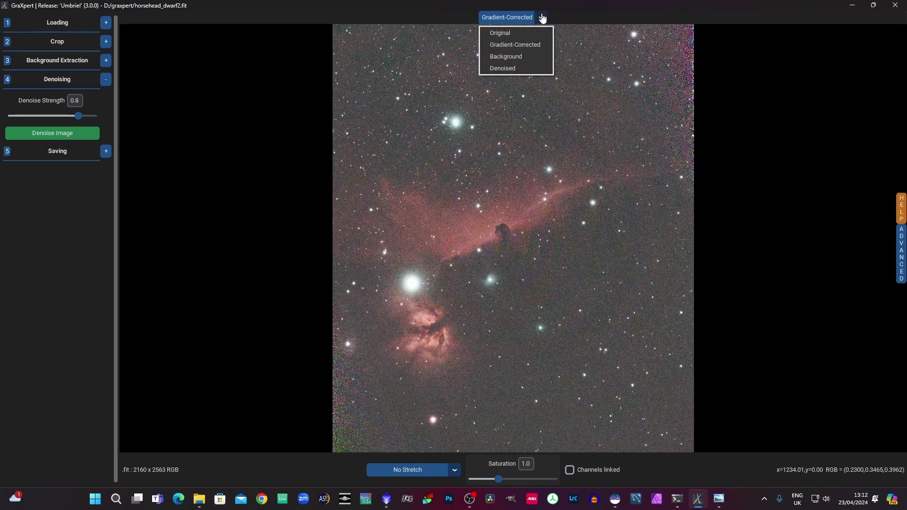
pyautogui.click(504, 69)
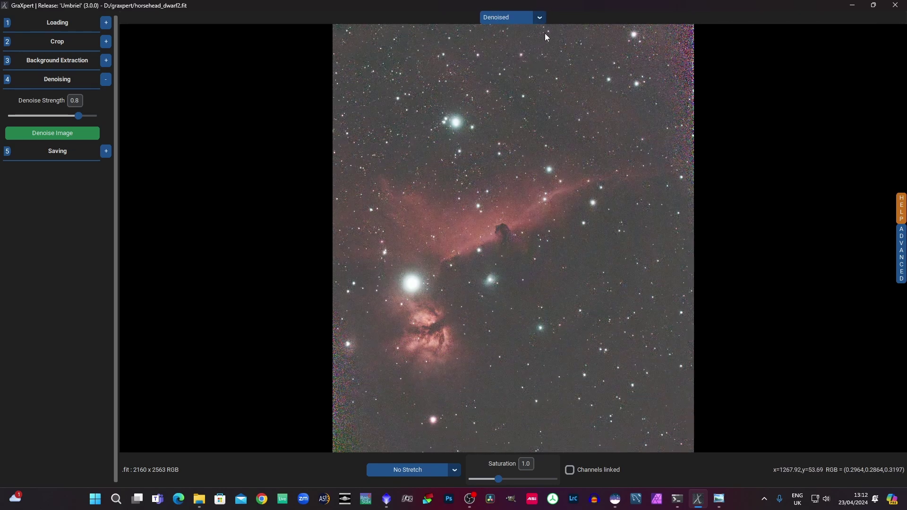
pyautogui.click(540, 18)
pyautogui.click(525, 44)
pyautogui.click(543, 18)
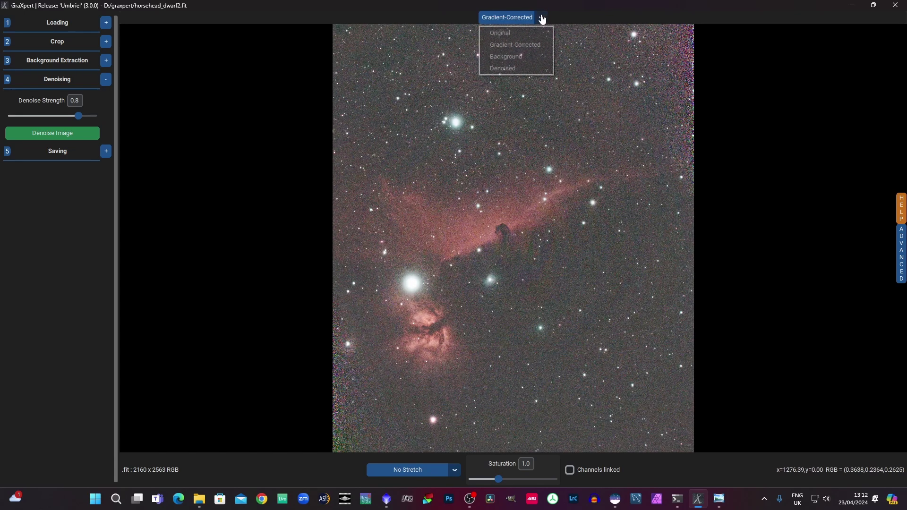
pyautogui.click(503, 69)
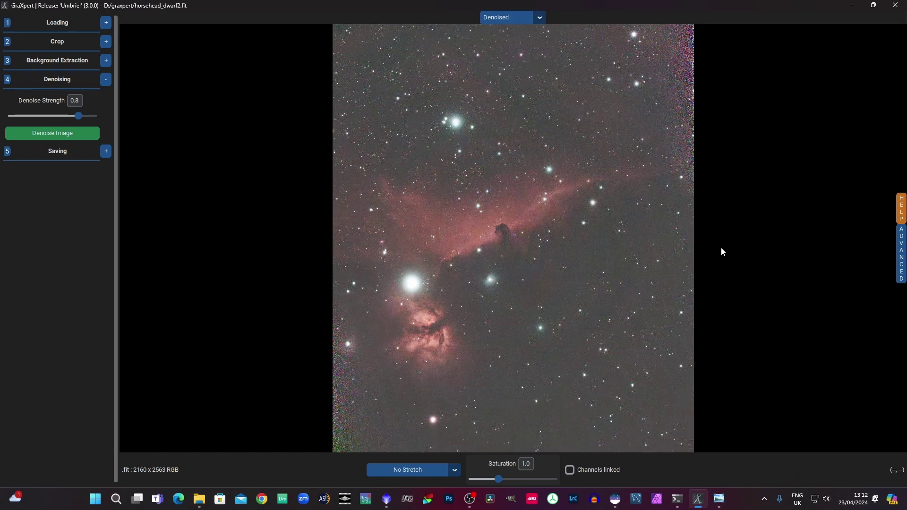
# Zoom onto the Horsehead nebula and compare Gradient-Corrected against Denoised, ending on Denoised
pyautogui.scroll(4, 721, 247)
pyautogui.moveTo(418, 188); pyautogui.dragTo(775, 225)
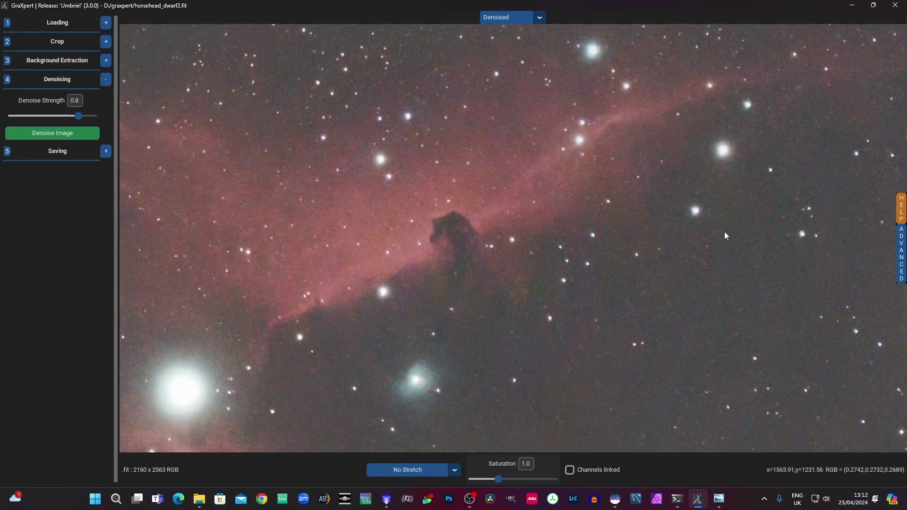
pyautogui.scroll(2, 688, 237)
pyautogui.moveTo(535, 251); pyautogui.dragTo(616, 264)
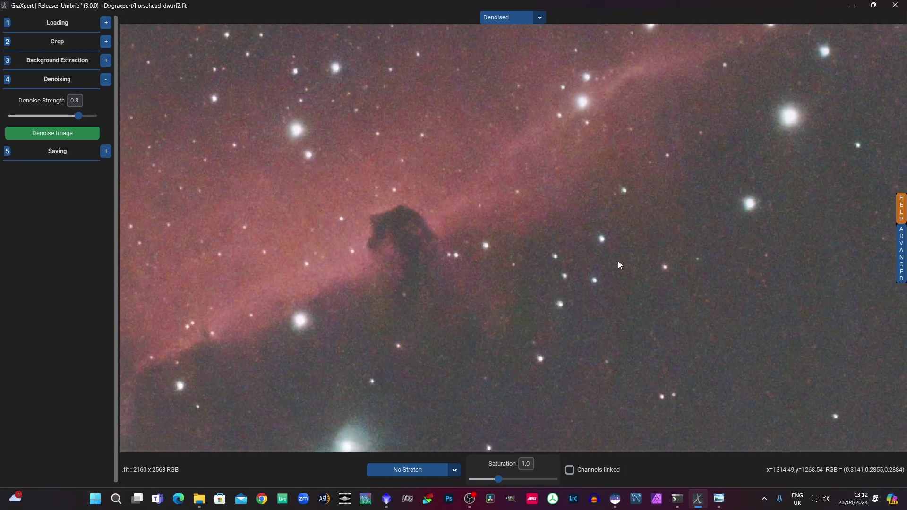
pyautogui.click(530, 19)
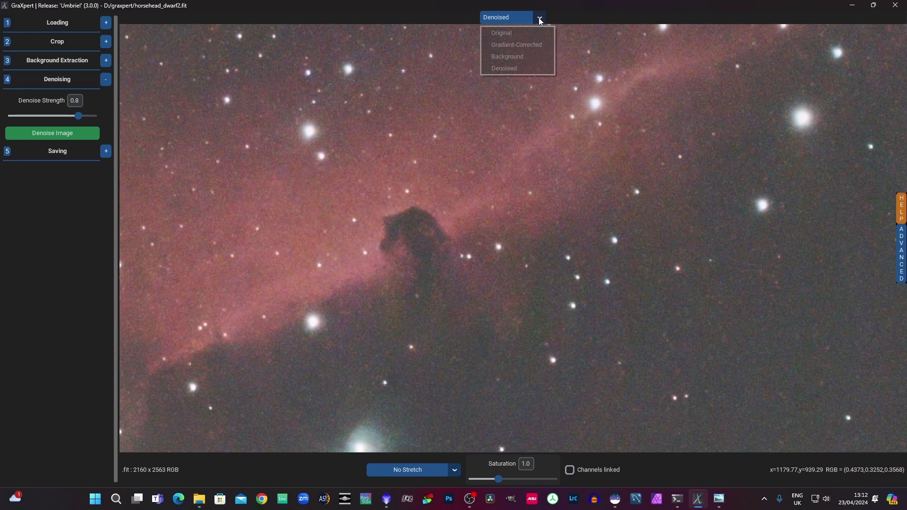
pyautogui.click(516, 44)
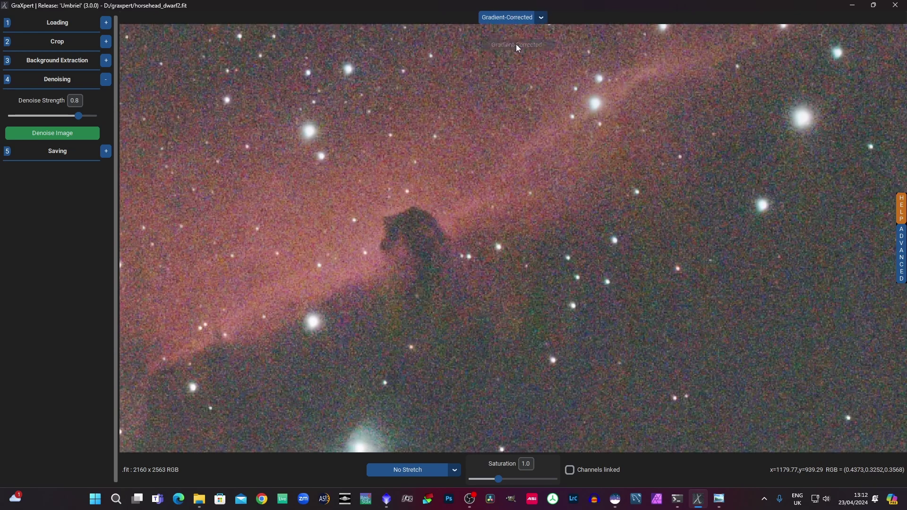
pyautogui.click(541, 19)
pyautogui.click(503, 67)
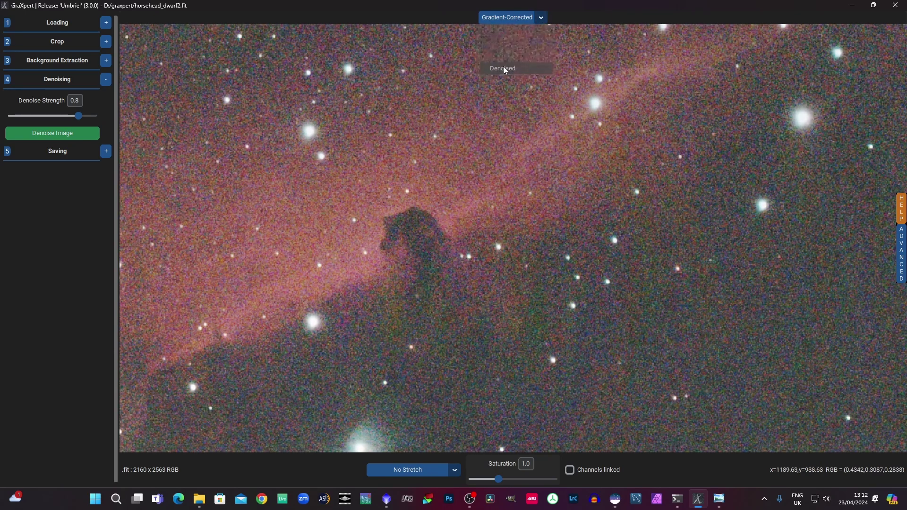
pyautogui.click(540, 19)
pyautogui.click(510, 44)
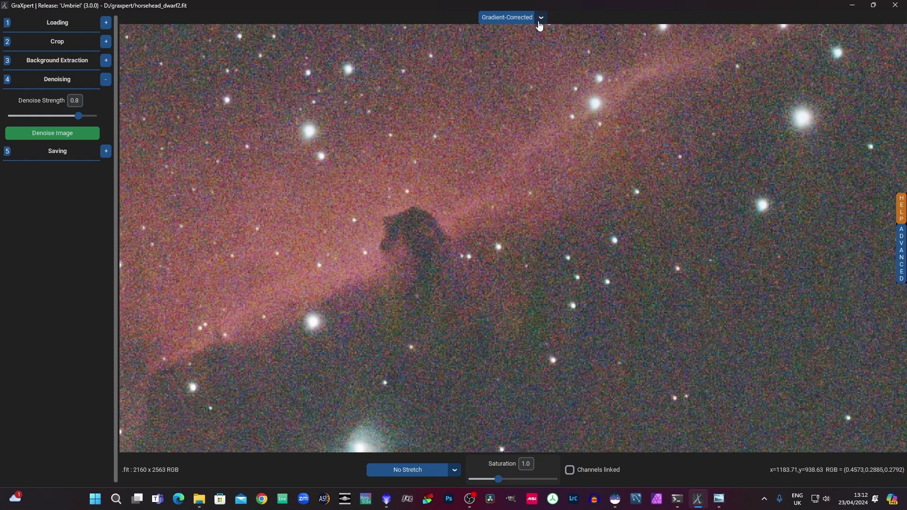
pyautogui.click(541, 19)
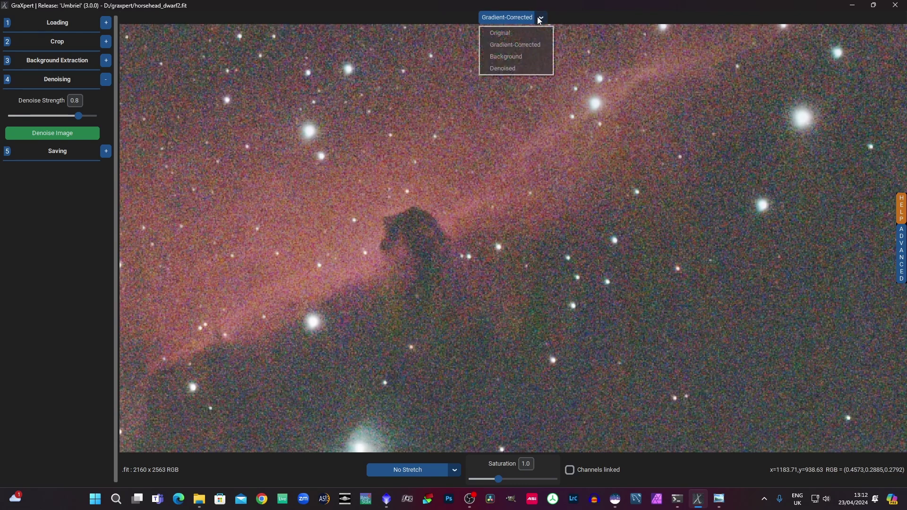
pyautogui.click(505, 69)
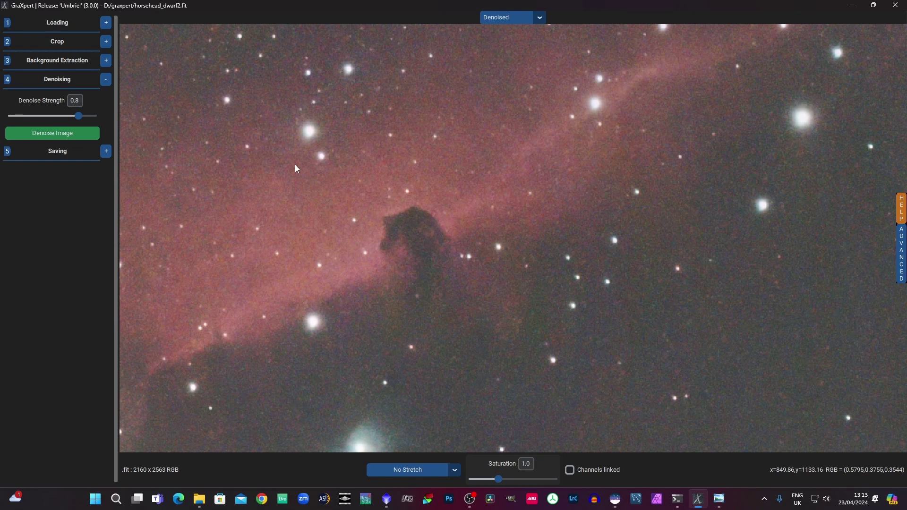
# Load horsehead_ccd.fit (3355 x 2531 RGB) in place of the dwarf Horsehead image
pyautogui.click(106, 24)
pyautogui.click(60, 41)
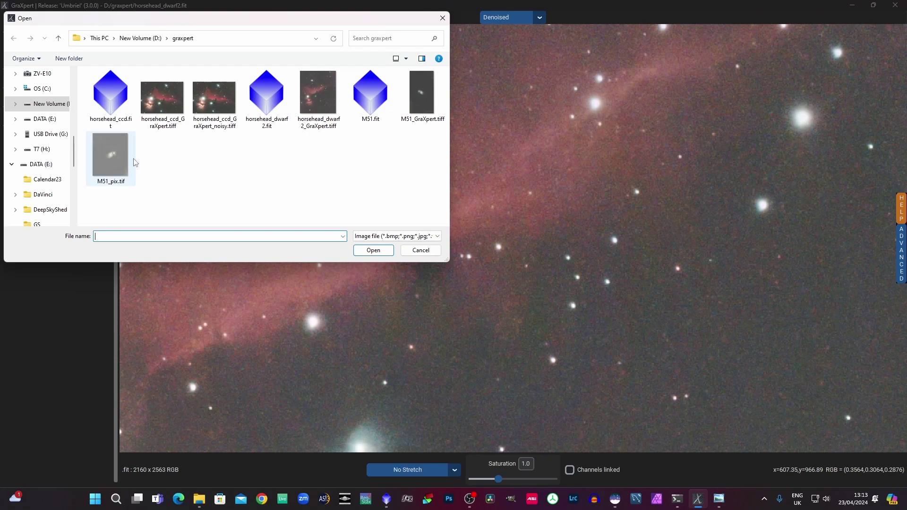
pyautogui.click(105, 103)
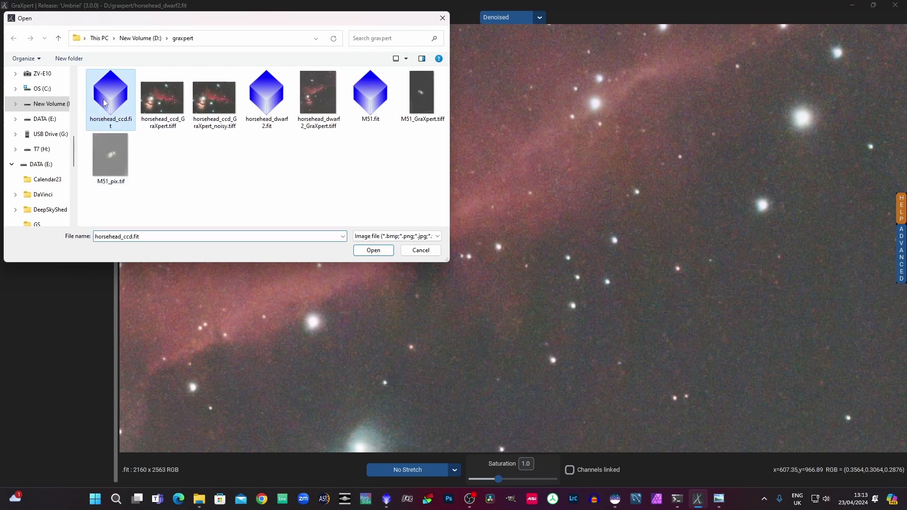
pyautogui.click(373, 252)
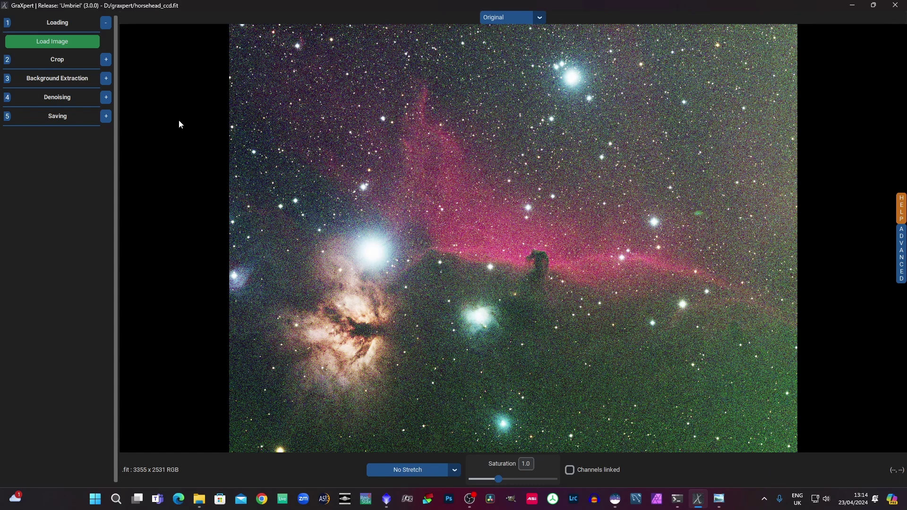
# Remove the horsehead_ccd.fit background gradient with AI, then denoise at strength 0.8
pyautogui.click(106, 78)
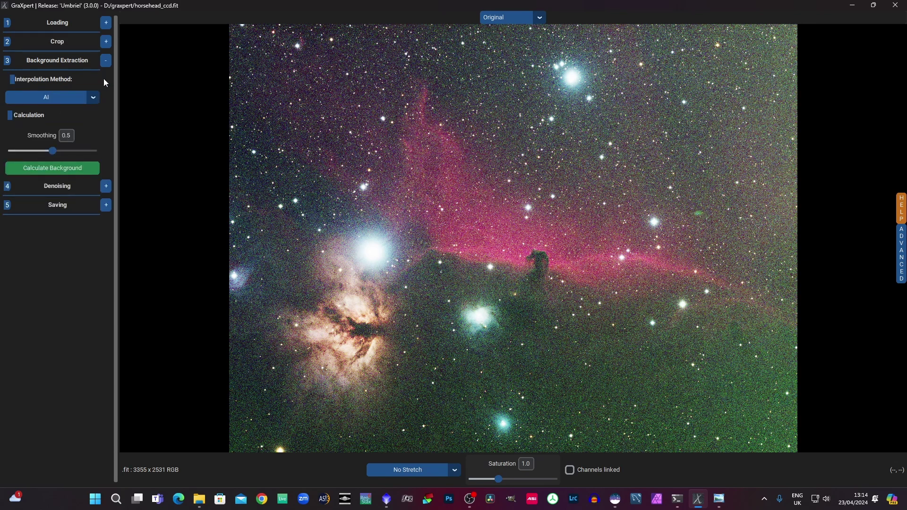
pyautogui.click(61, 172)
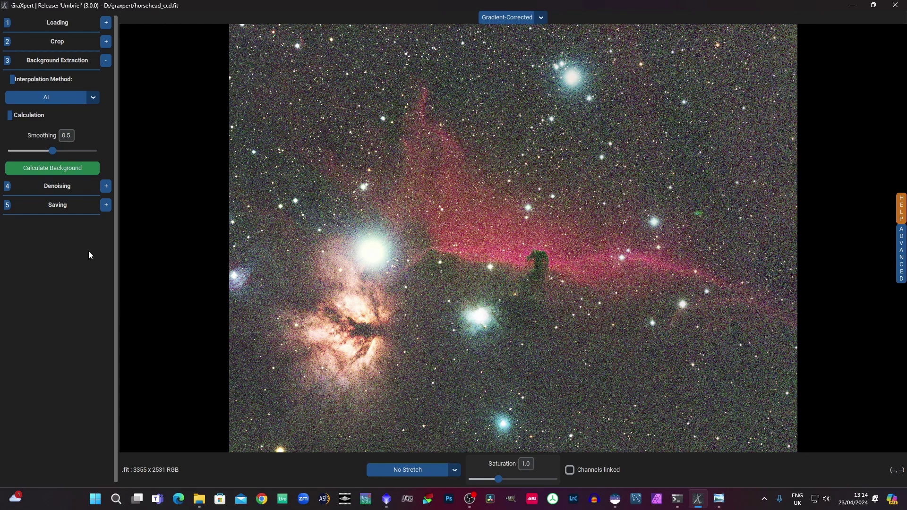
pyautogui.click(105, 186)
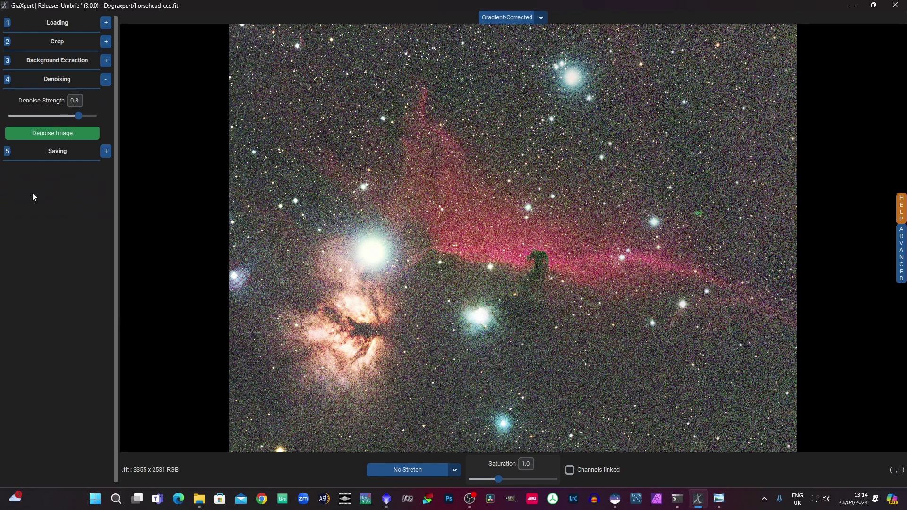
pyautogui.click(50, 137)
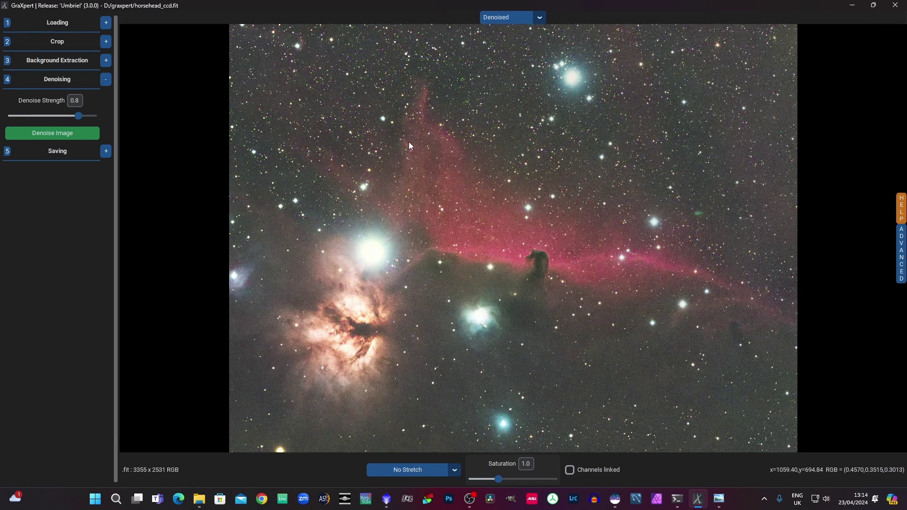
pyautogui.click(539, 19)
pyautogui.click(520, 44)
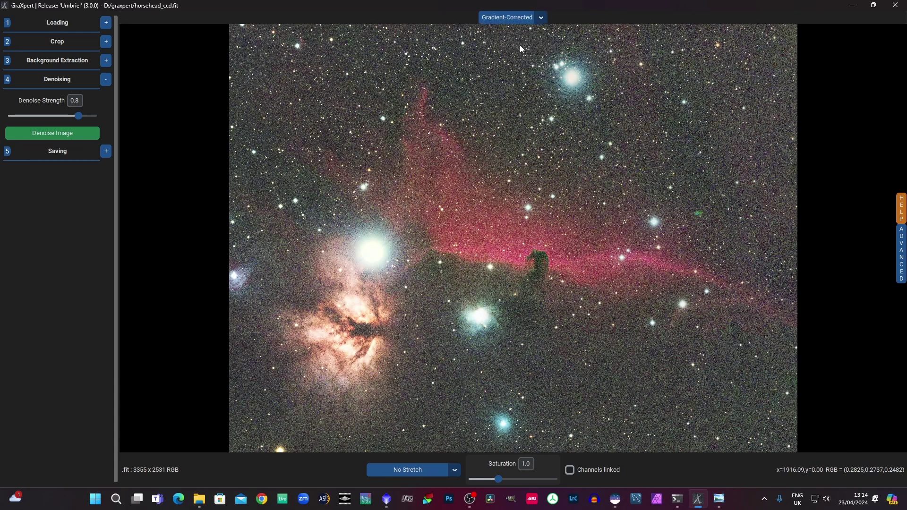
pyautogui.click(541, 17)
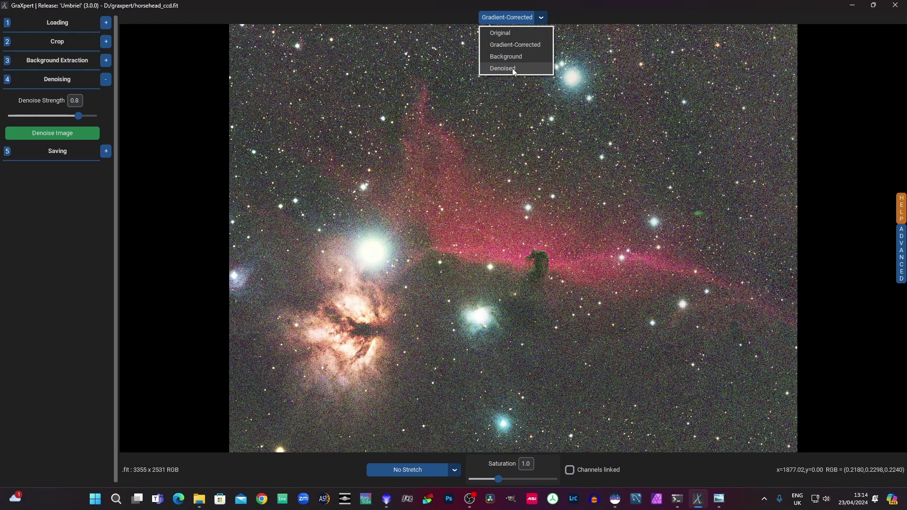
pyautogui.click(513, 69)
pyautogui.click(539, 18)
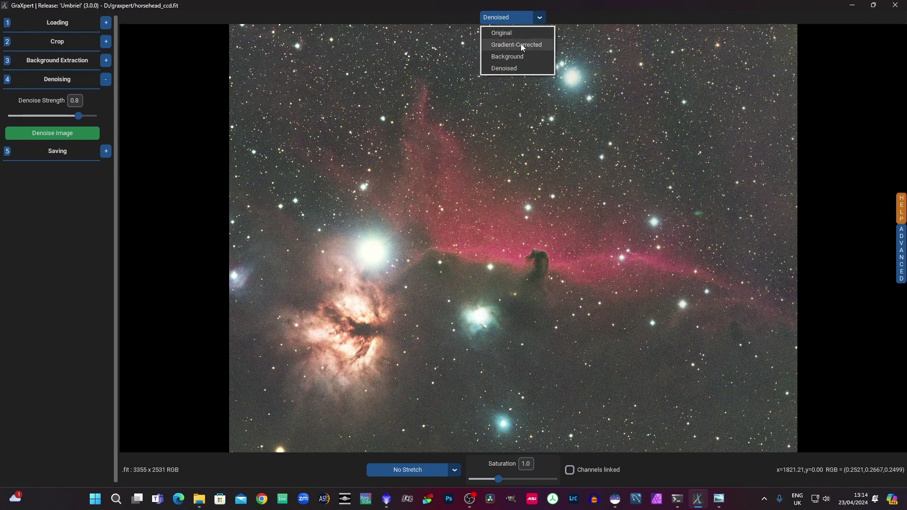
pyautogui.click(521, 44)
pyautogui.click(542, 20)
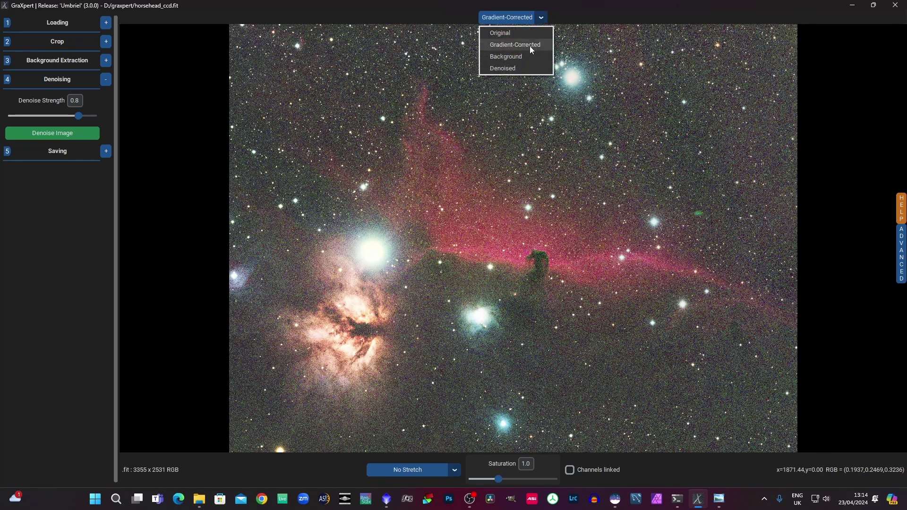
pyautogui.click(506, 69)
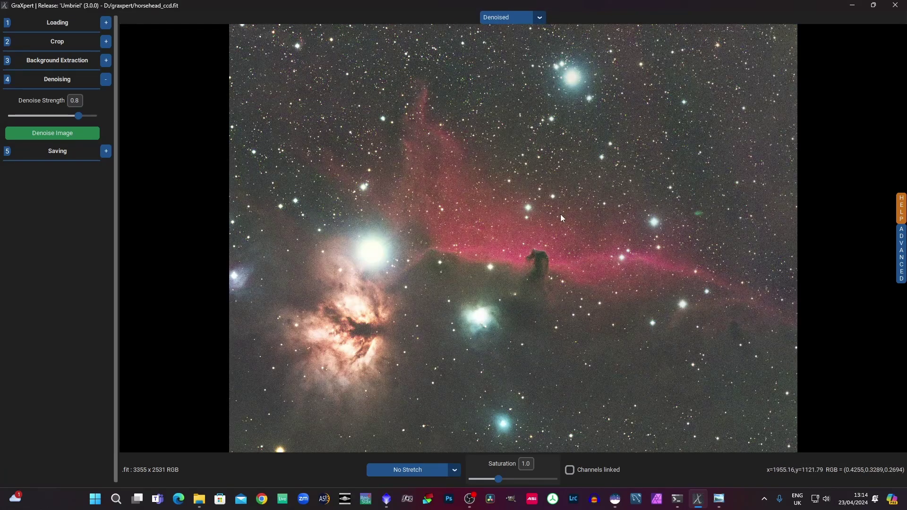
# Zoom onto the CCD Horsehead nebula and toggle Gradient-Corrected versus Denoised, ending on Denoised
pyautogui.scroll(3, 569, 220)
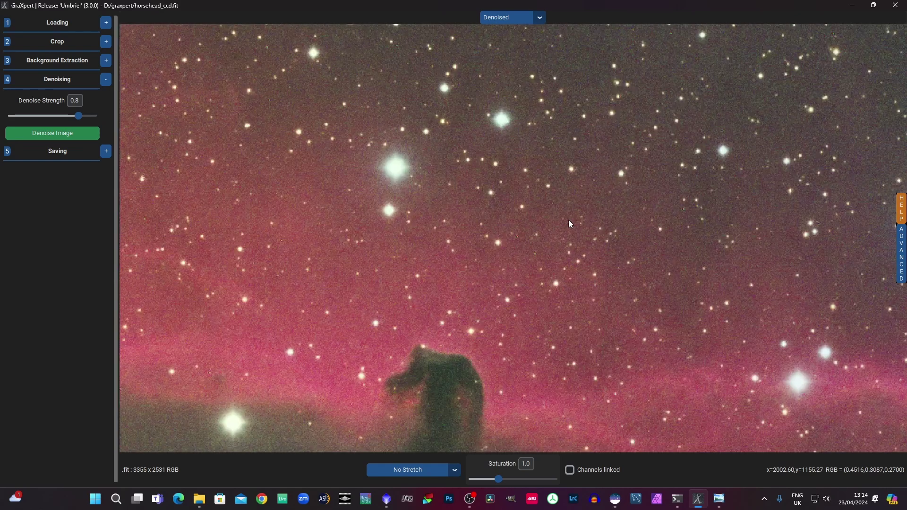
pyautogui.scroll(1, 569, 220)
pyautogui.moveTo(512, 314); pyautogui.dragTo(599, 29)
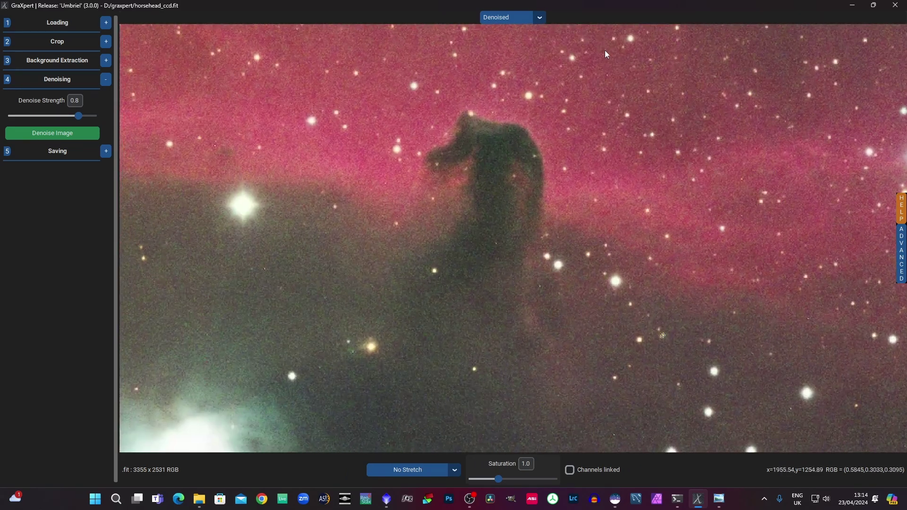
pyautogui.scroll(-1, 608, 102)
pyautogui.moveTo(612, 127); pyautogui.dragTo(601, 171)
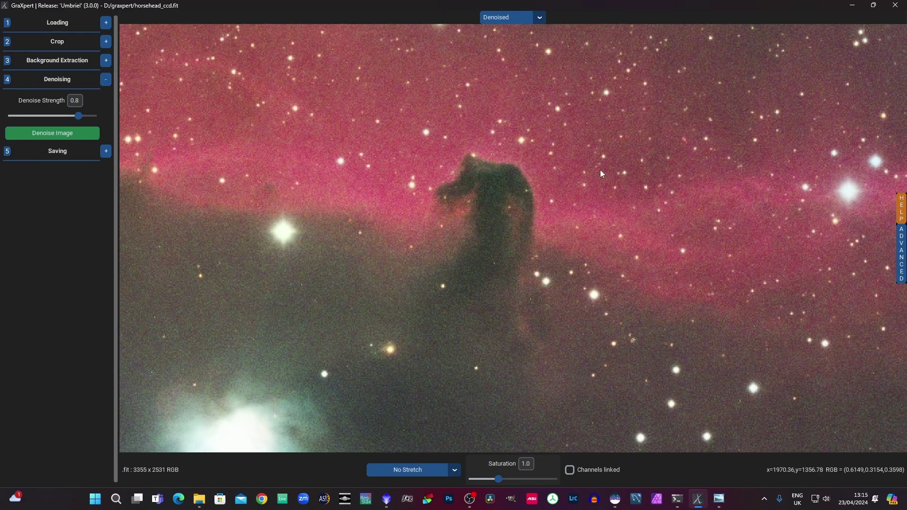
pyautogui.click(540, 19)
pyautogui.click(522, 44)
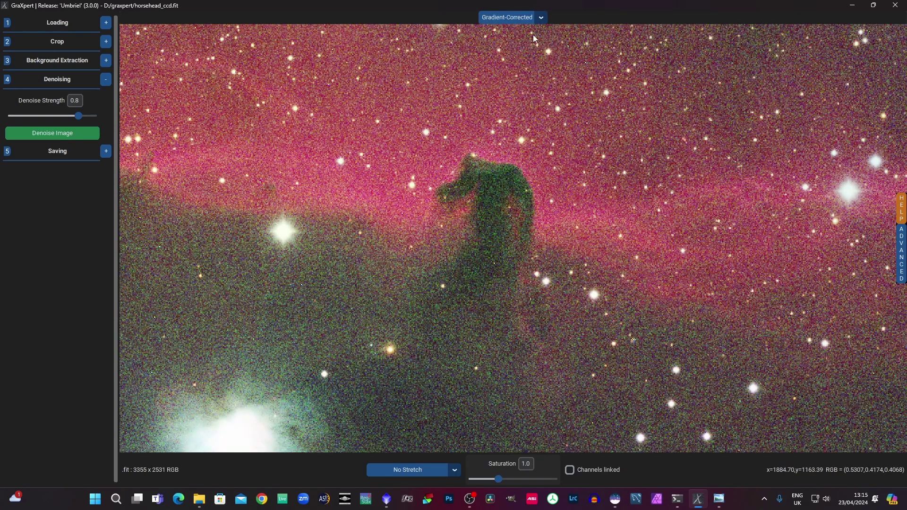
pyautogui.click(541, 19)
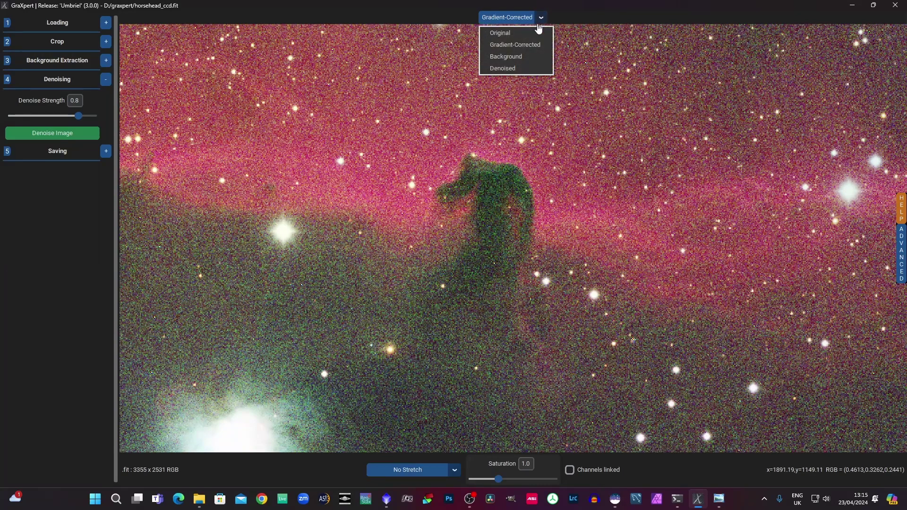
pyautogui.click(510, 68)
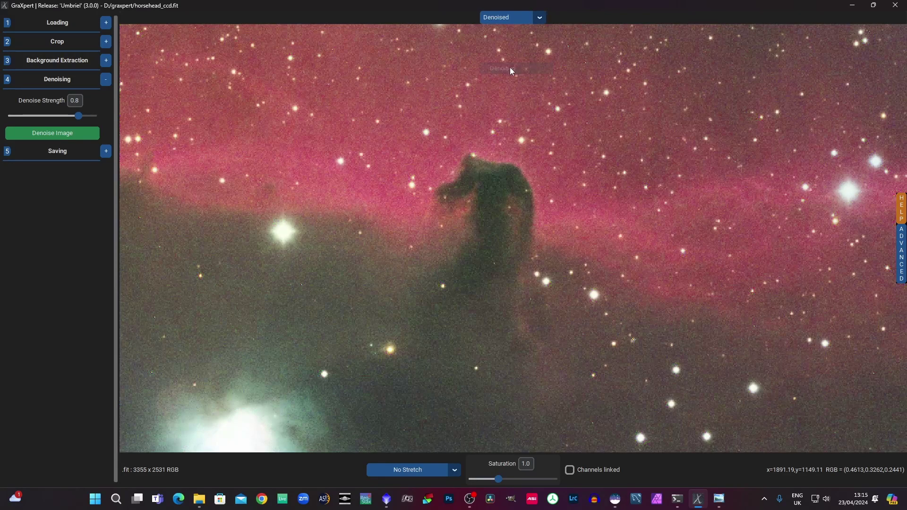
pyautogui.click(542, 19)
pyautogui.click(519, 44)
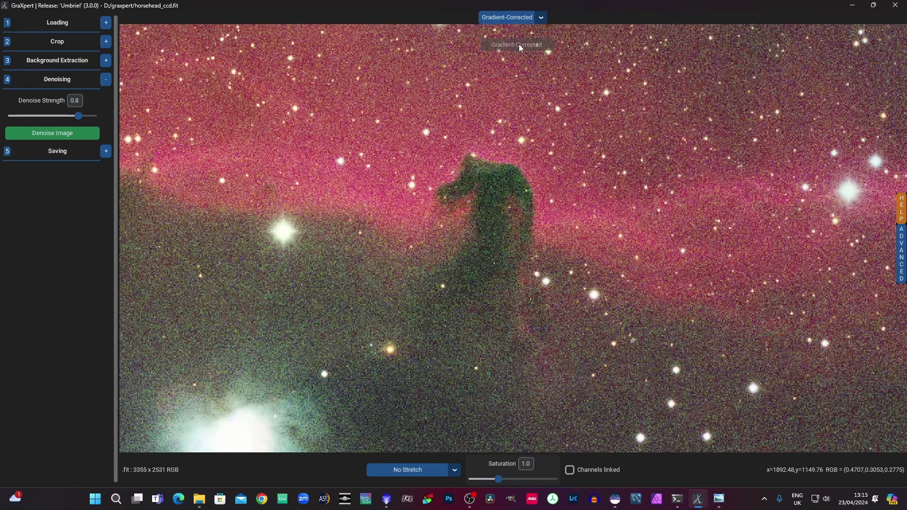
pyautogui.click(541, 18)
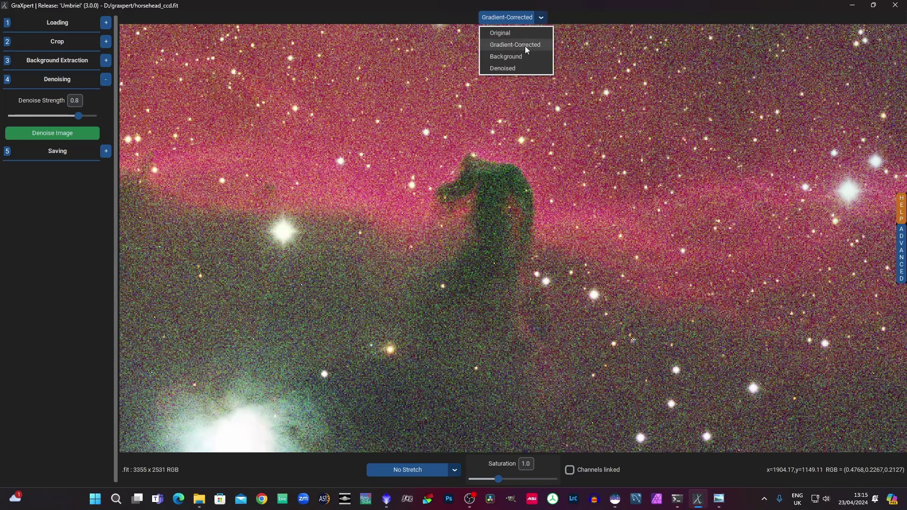
pyautogui.click(503, 71)
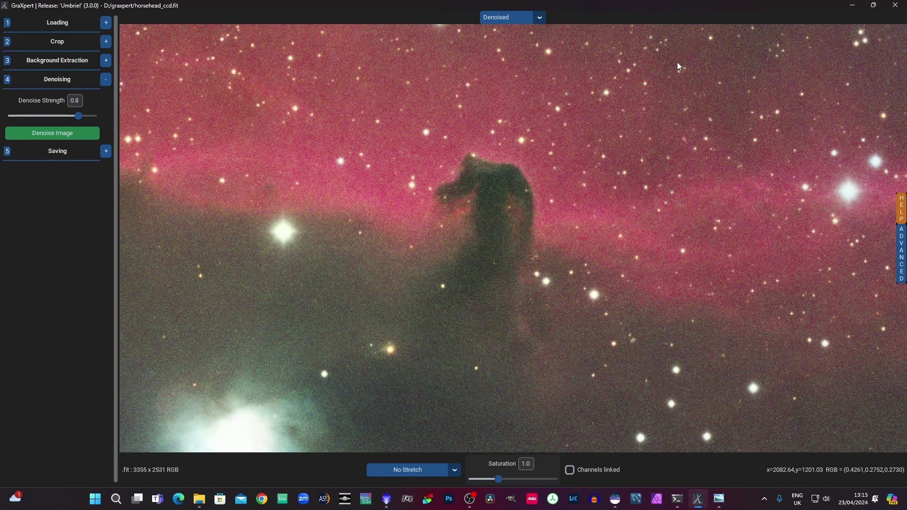
pyautogui.click(540, 19)
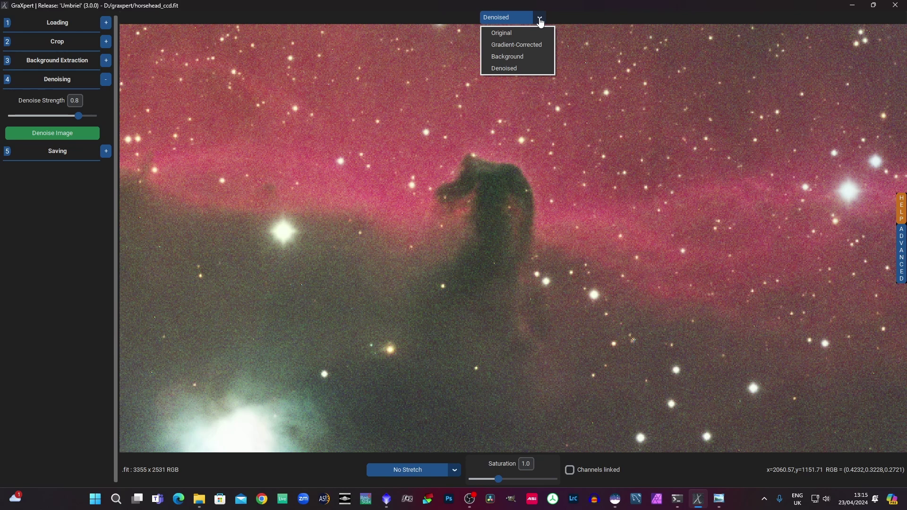